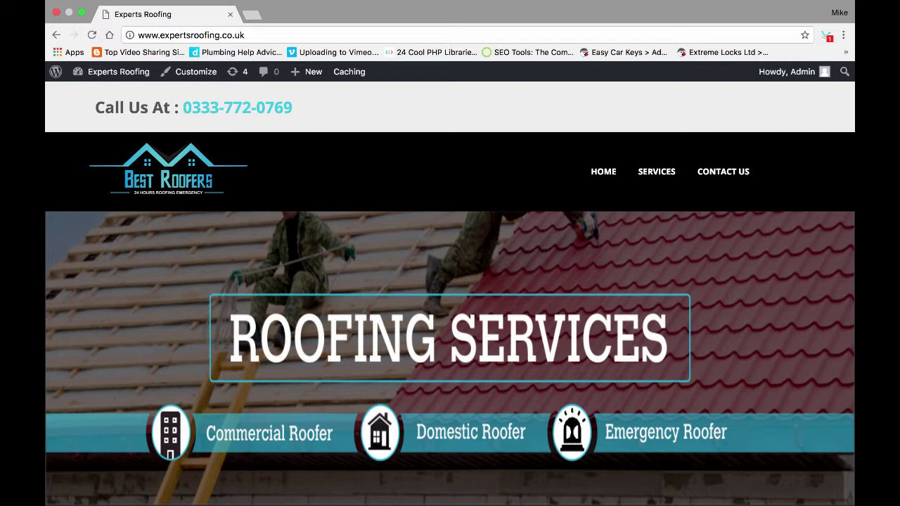
# Go to the site's admin dashboard and open the upload form for adding a new plugin
pyautogui.moveTo(112, 71)
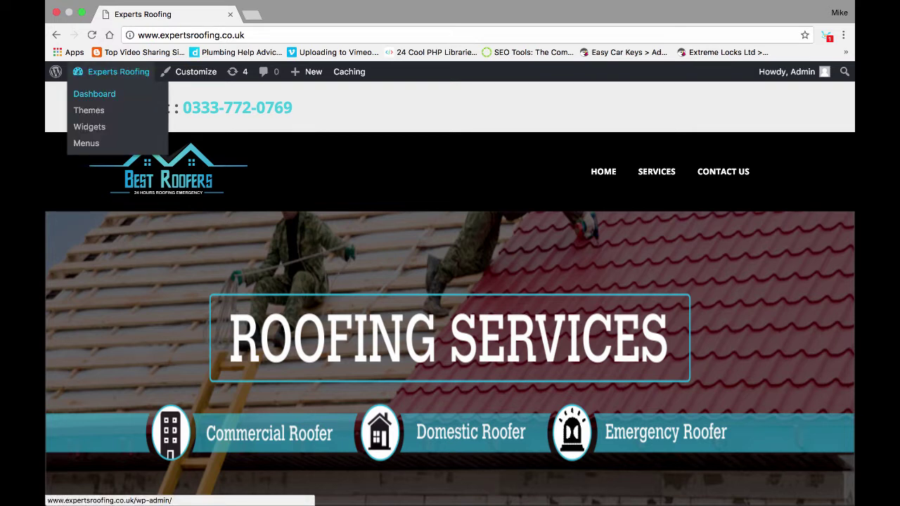
pyautogui.click(94, 94)
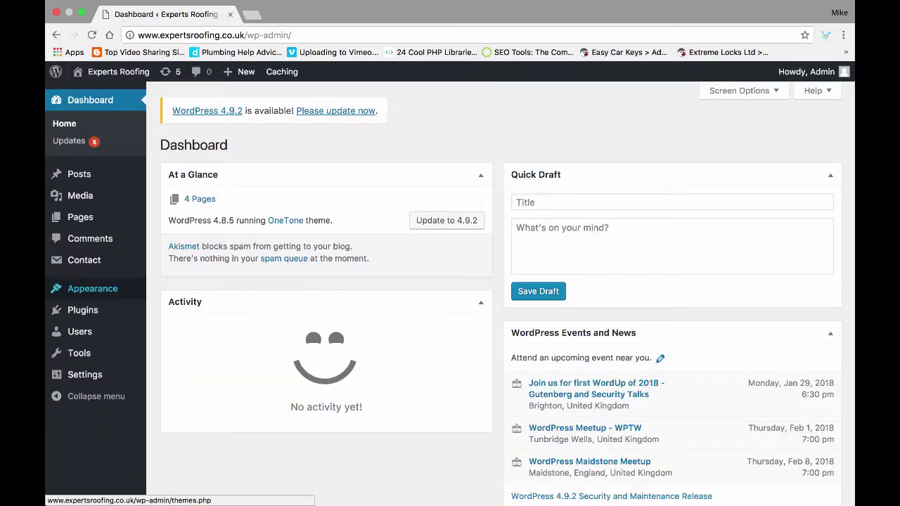
pyautogui.moveTo(91, 310)
pyautogui.click(172, 328)
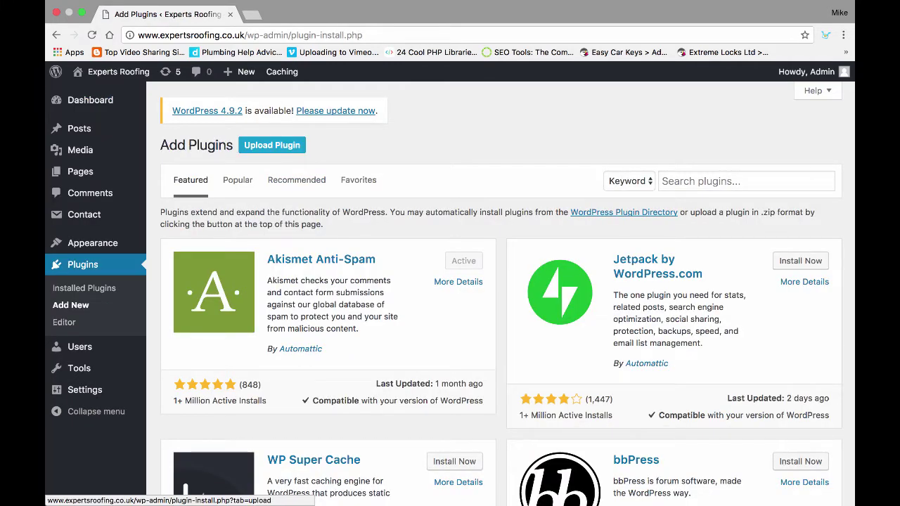
pyautogui.click(271, 145)
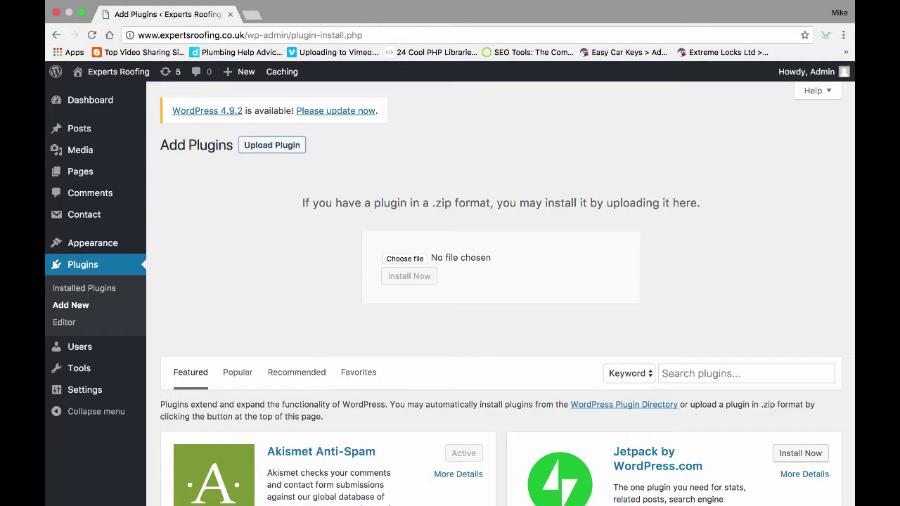
# Install and activate the plugin from magic-page-2.8.zip, stored in PLUGIN RELEASES within the MAGIC PAGE PLUGIN folder
pyautogui.click(405, 259)
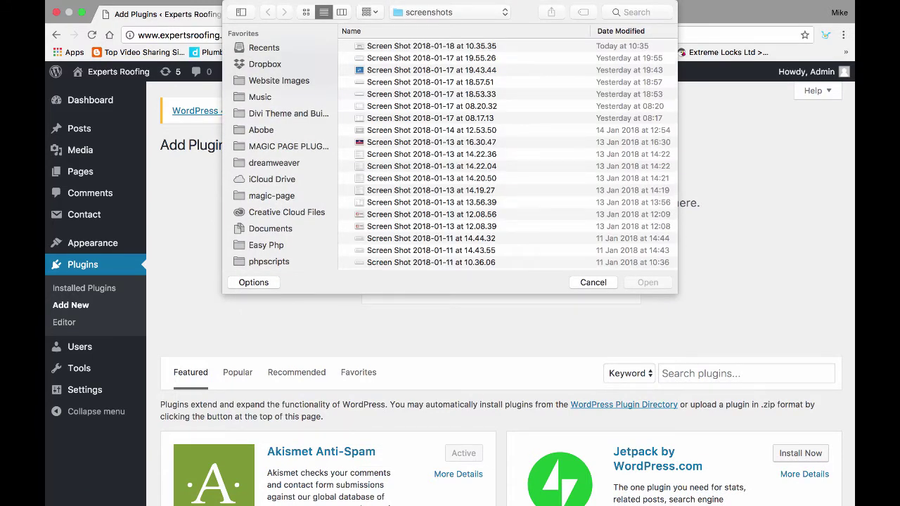
pyautogui.click(288, 146)
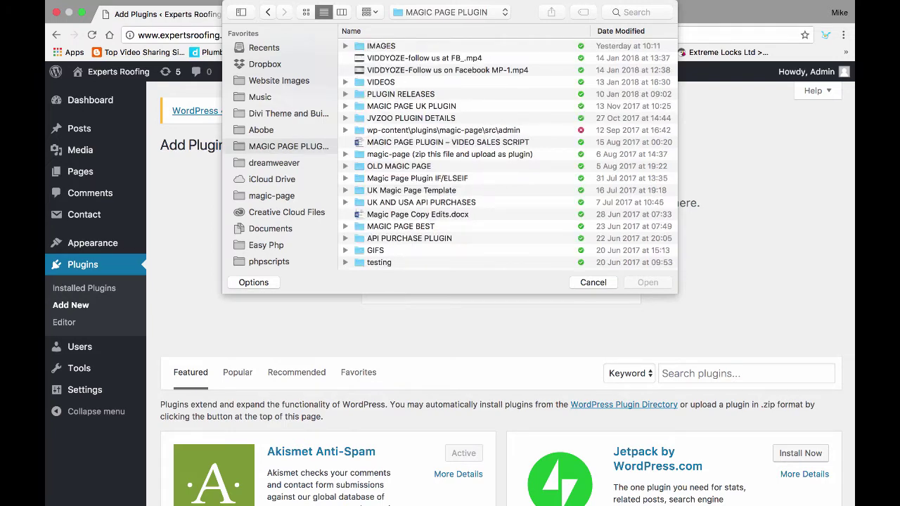
pyautogui.doubleClick(401, 94)
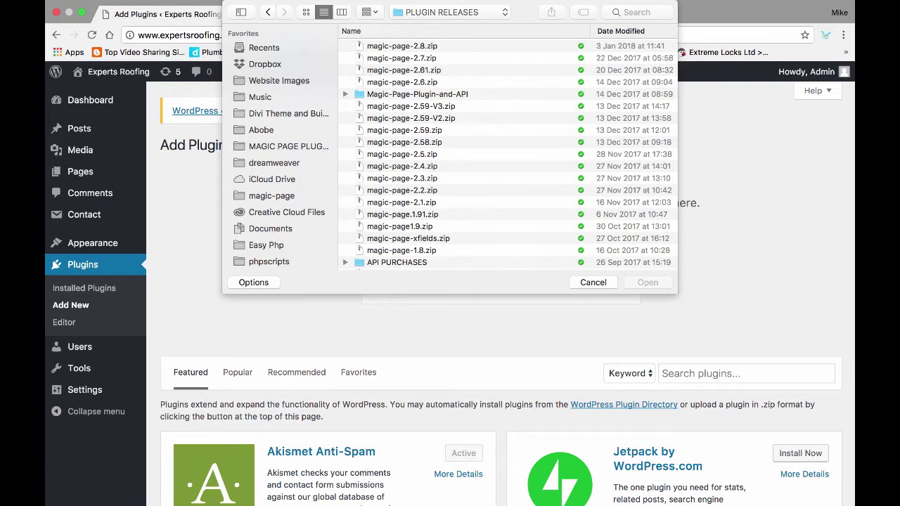
pyautogui.click(402, 45)
pyautogui.press('Return')
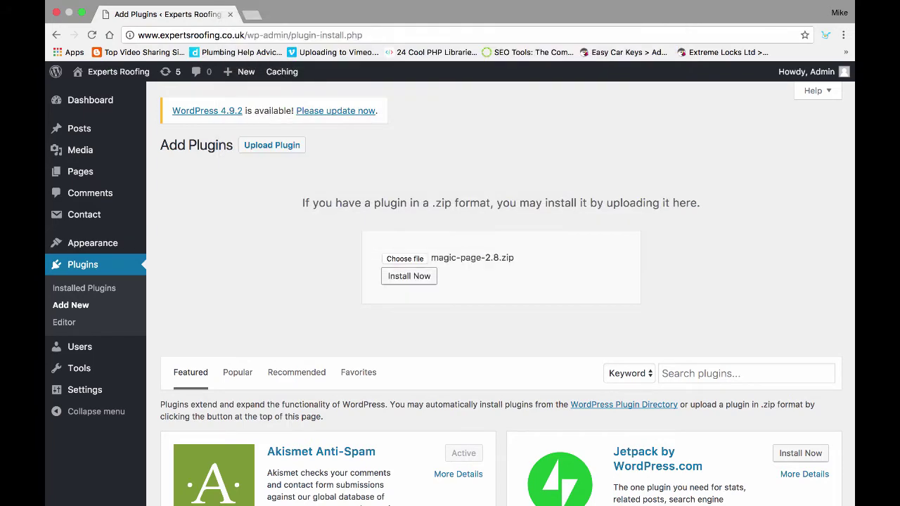
pyautogui.click(408, 276)
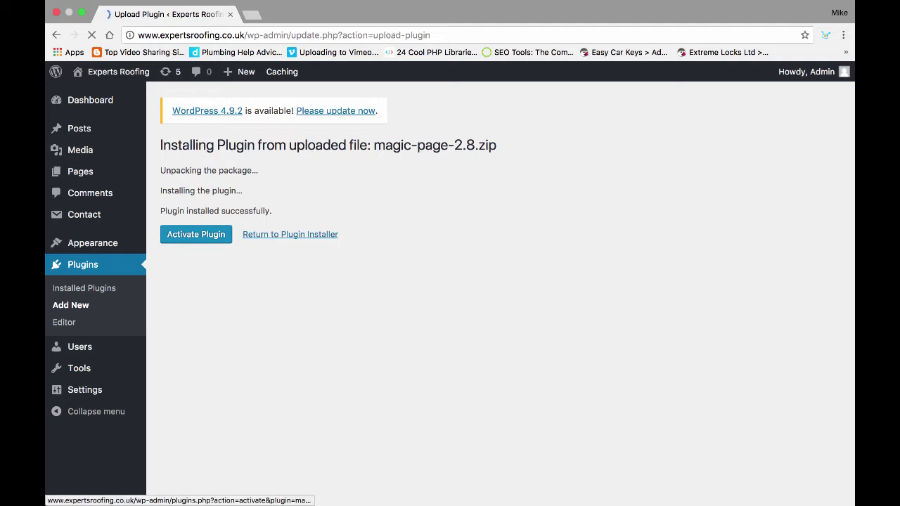
pyautogui.click(196, 234)
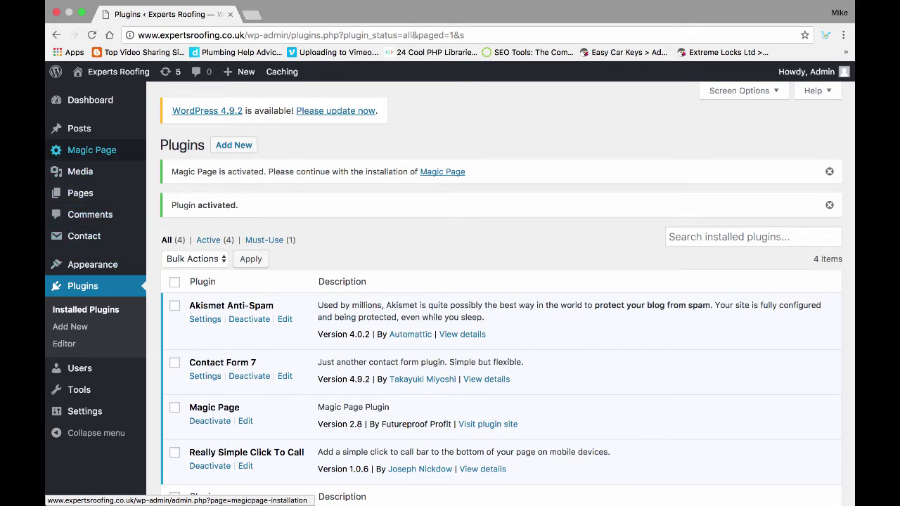
# Verify the Magic Page API key on the plugin's installation page and proceed to the location databases
pyautogui.click(92, 150)
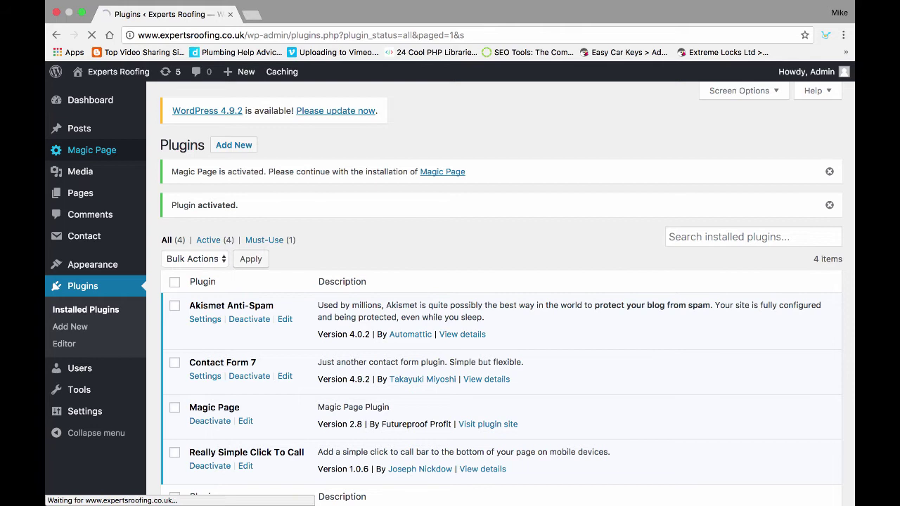
pyautogui.click(319, 236)
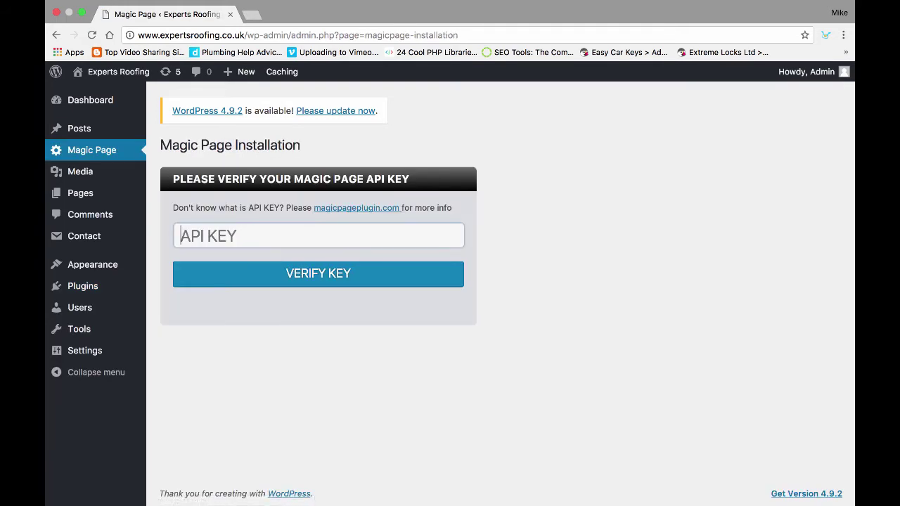
pyautogui.press('super+v')
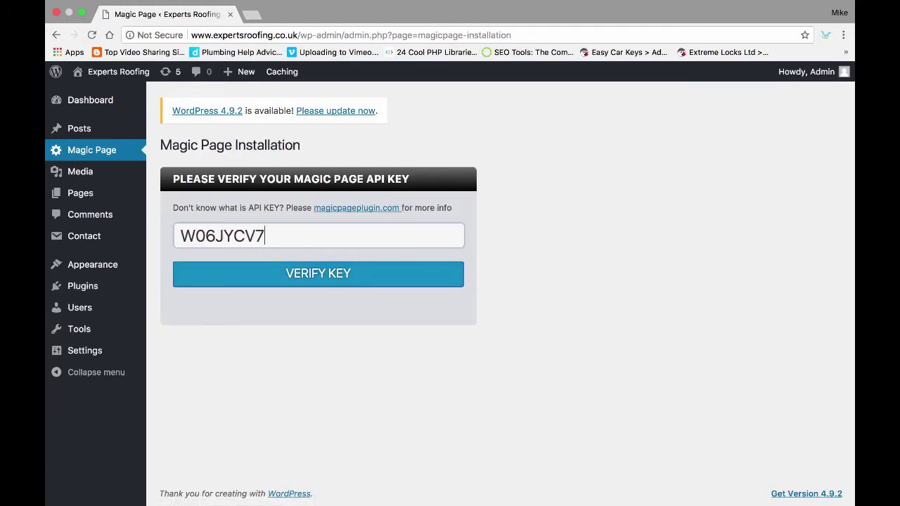
pyautogui.press('Return')
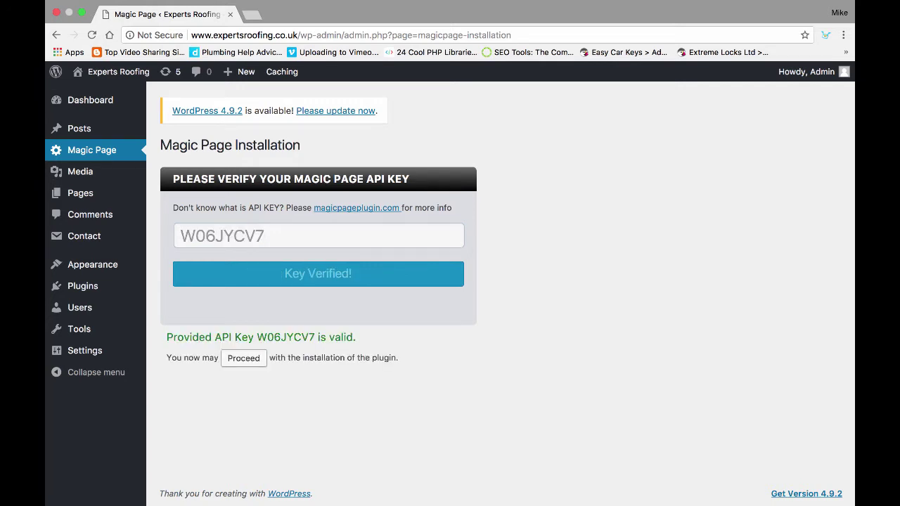
pyautogui.click(243, 358)
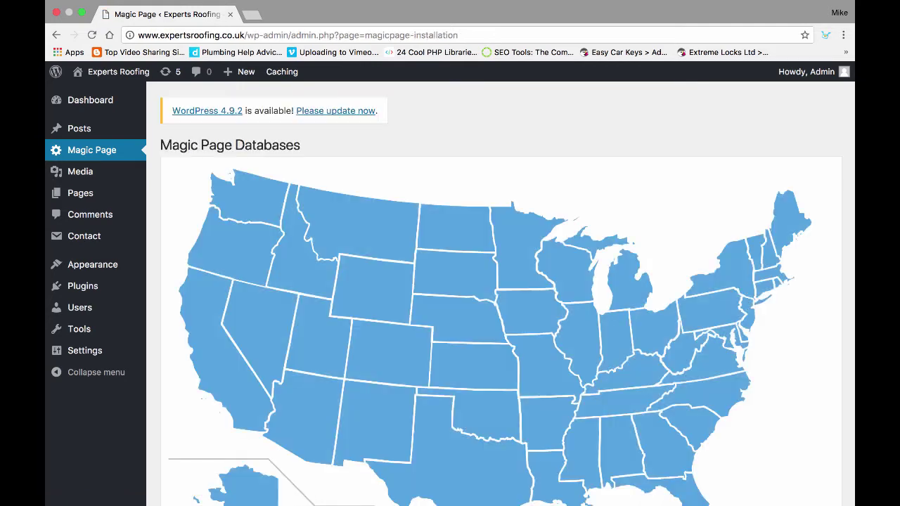
# Install the California location database from the United States database list
pyautogui.scroll(-5, 500, 293)
pyautogui.scroll(2, 500, 294)
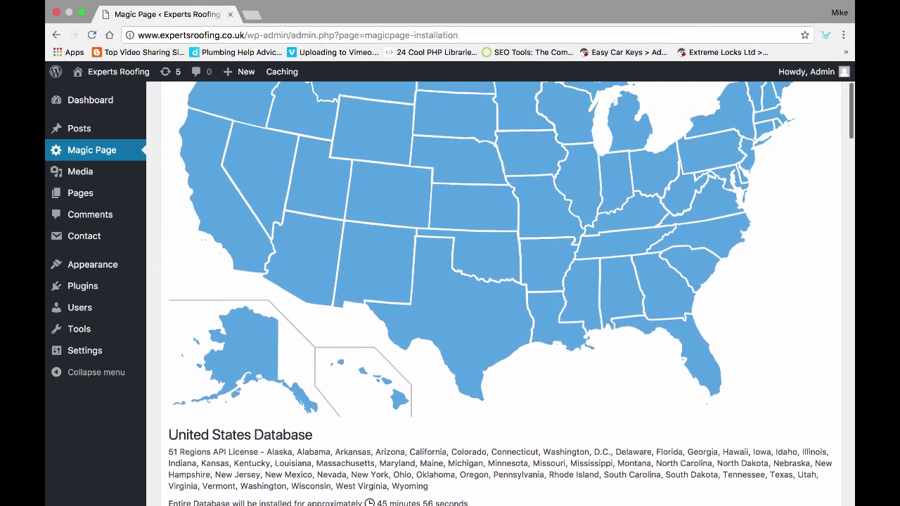
pyautogui.scroll(-3, 500, 294)
pyautogui.scroll(4, 500, 293)
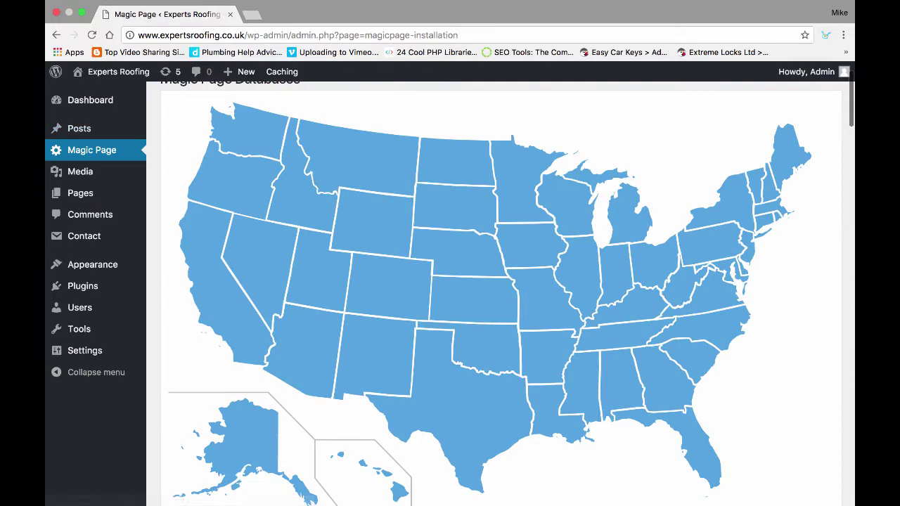
pyautogui.scroll(-10, 500, 294)
pyautogui.scroll(-1, 501, 293)
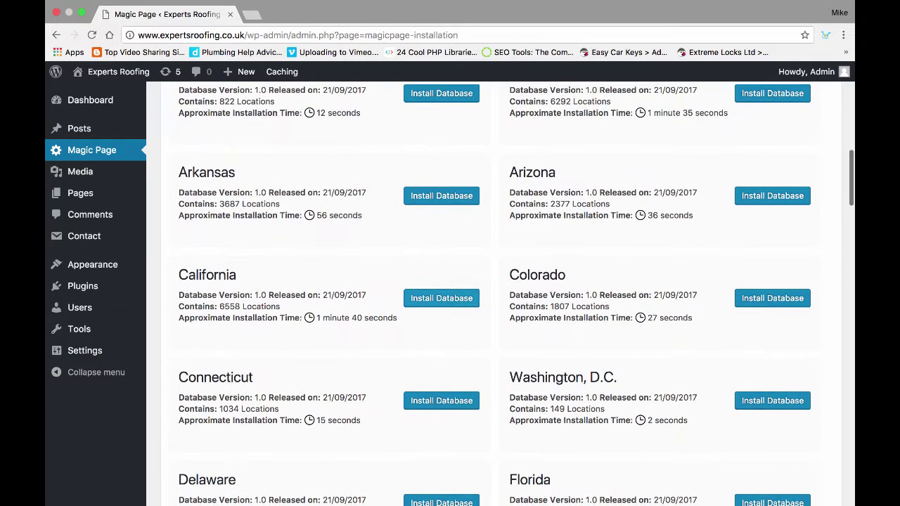
pyautogui.click(441, 298)
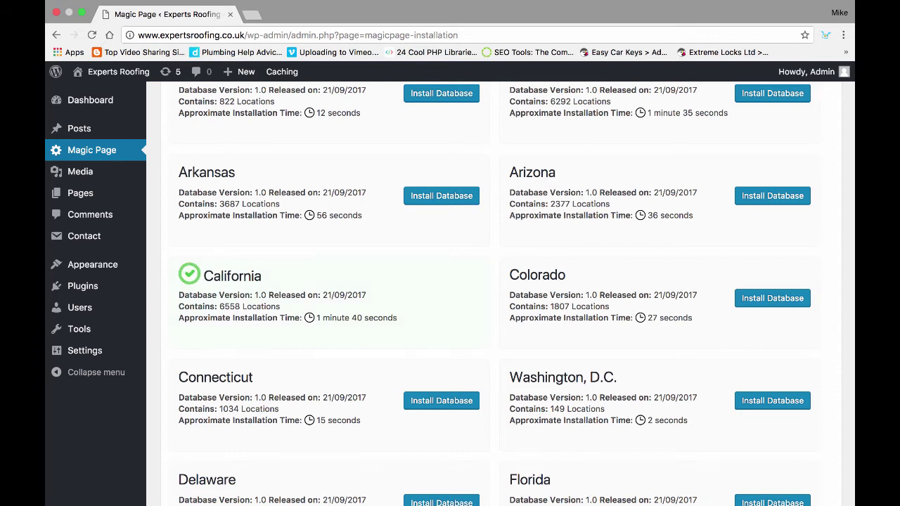
# Finish the Magic Page installation from the end of the database list and continue to the plugin settings
pyautogui.scroll(-18, 494, 294)
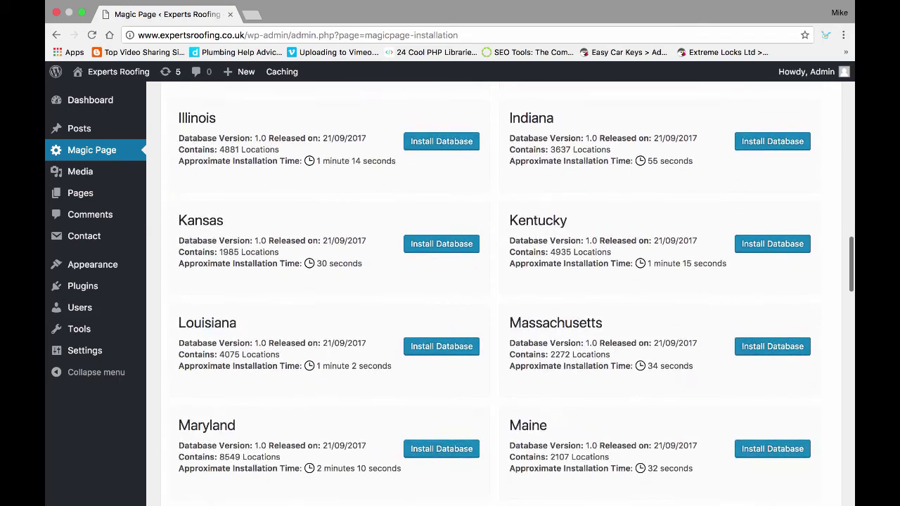
pyautogui.scroll(-15, 495, 294)
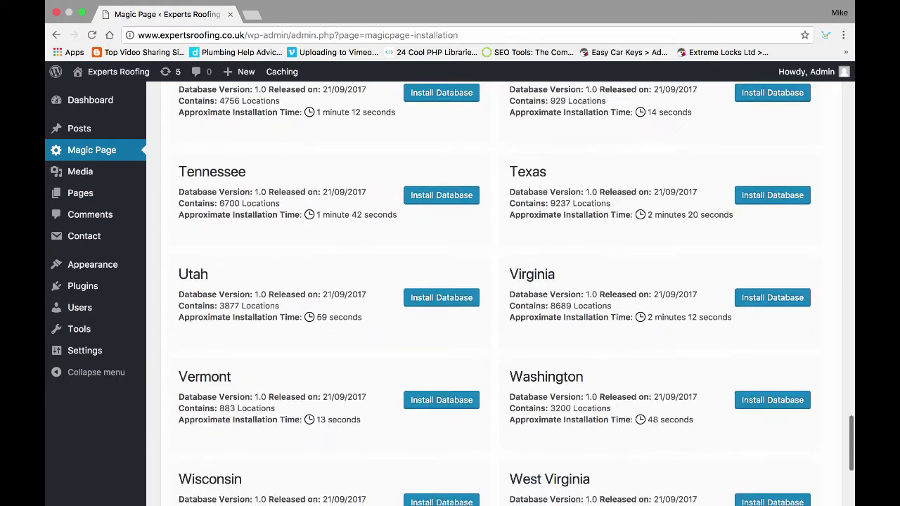
pyautogui.click(193, 428)
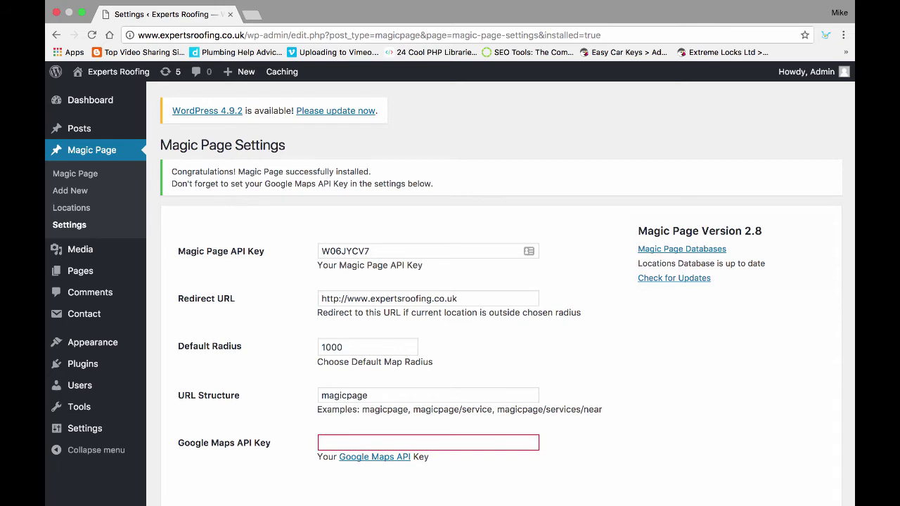
# Set the URL Structure in the Magic Page settings to roofer-in
pyautogui.scroll(-3, 500, 294)
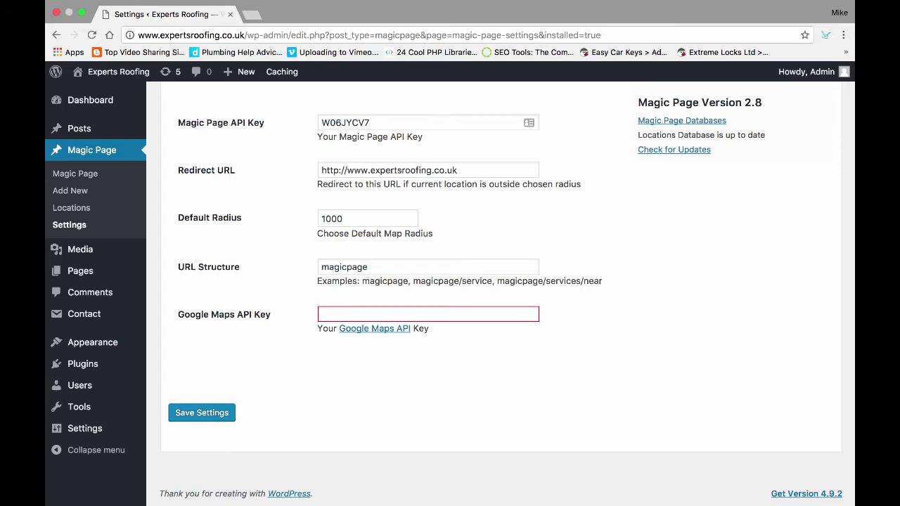
pyautogui.doubleClick(344, 267)
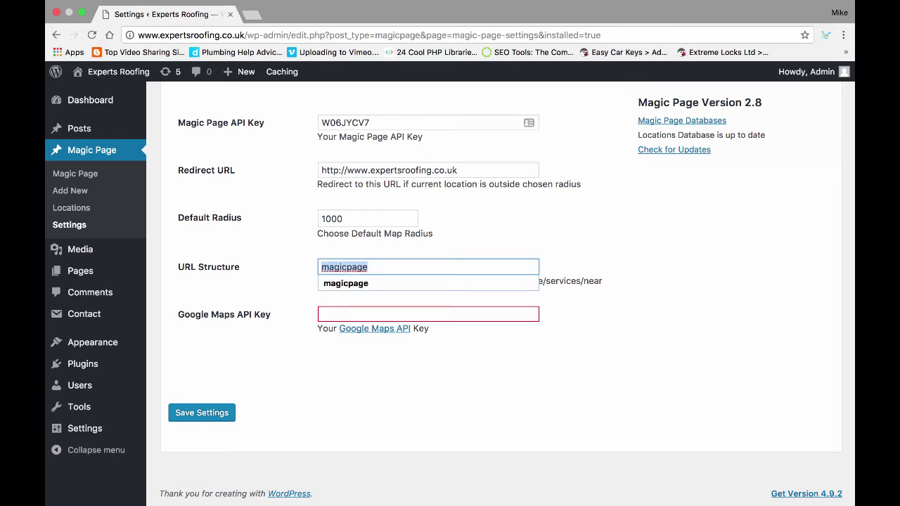
pyautogui.moveTo(247, 35); pyautogui.dragTo(623, 47)
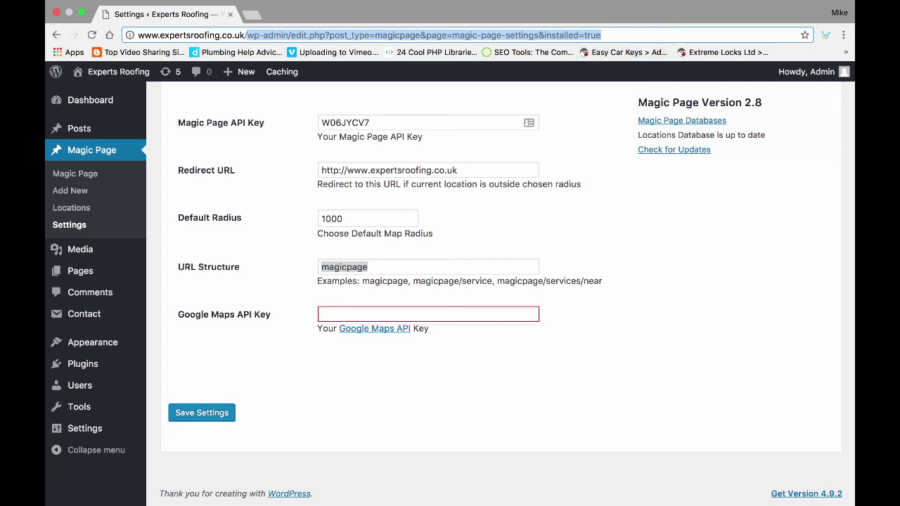
pyautogui.click(654, 225)
pyautogui.doubleClick(345, 267)
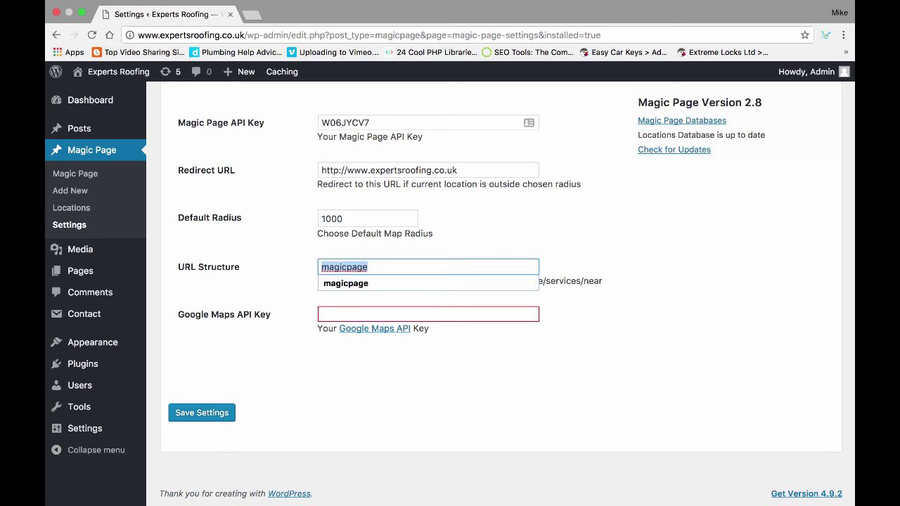
pyautogui.write('roofer-i')
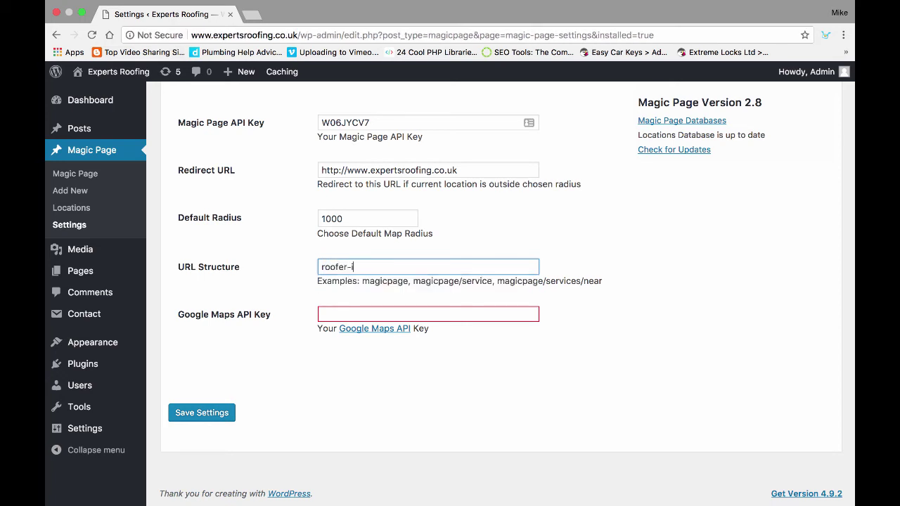
pyautogui.write('n')
# Fill in the Google Maps API Key with the stored key and save the Magic Page settings
pyautogui.click(374, 314)
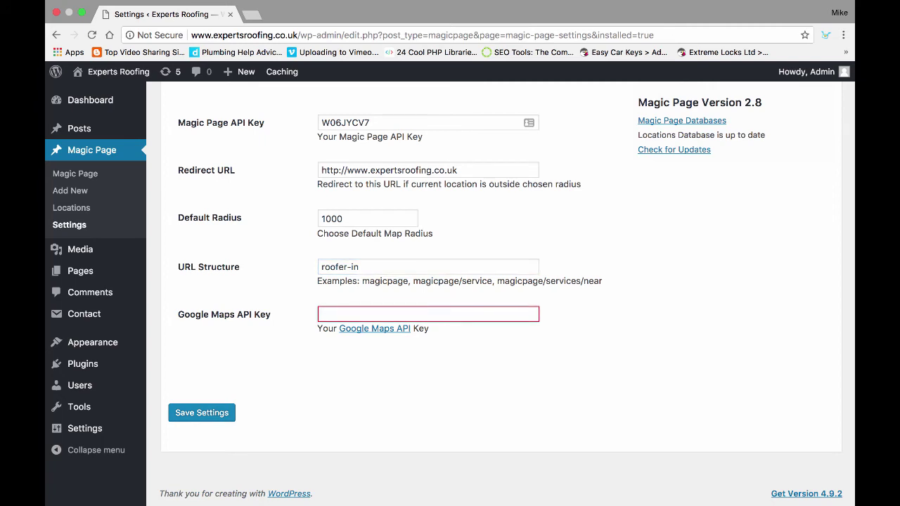
pyautogui.click(383, 315)
pyautogui.click(383, 330)
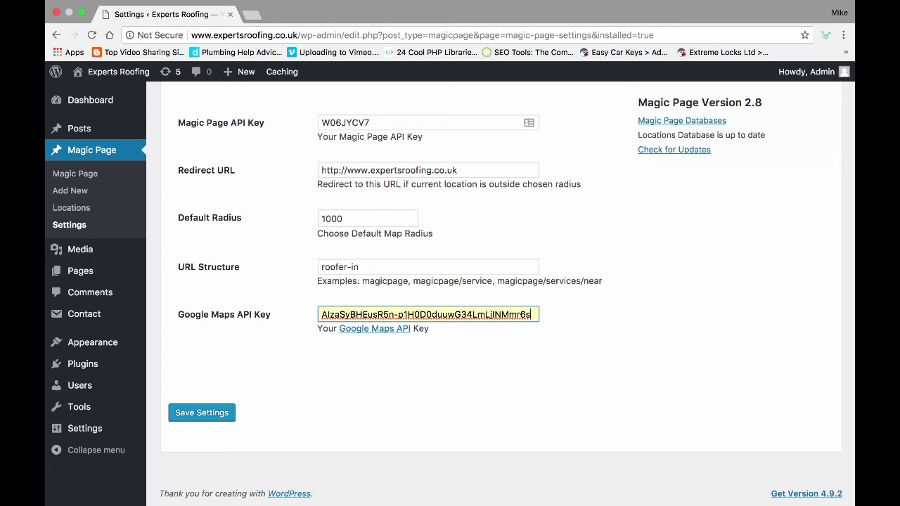
pyautogui.click(202, 413)
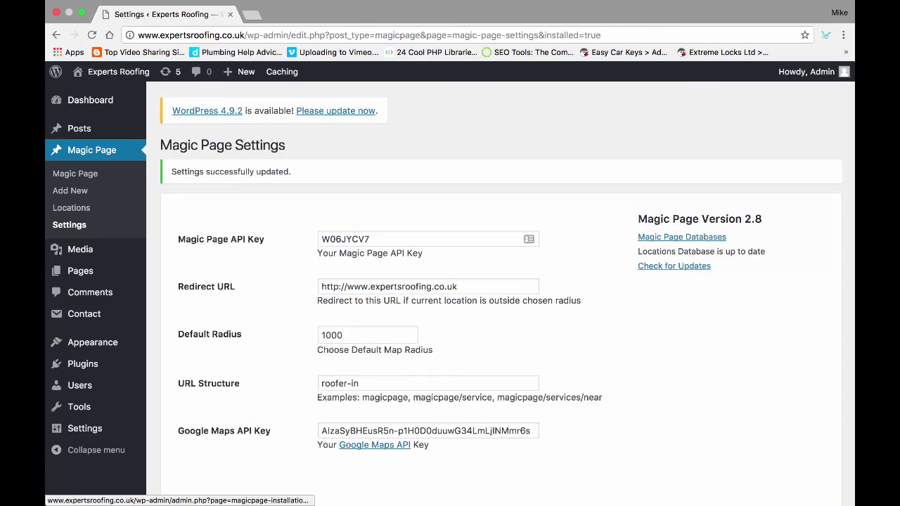
# Review the saved Magic Page settings and view the Magic Page Databases map
pyautogui.scroll(-3, 501, 293)
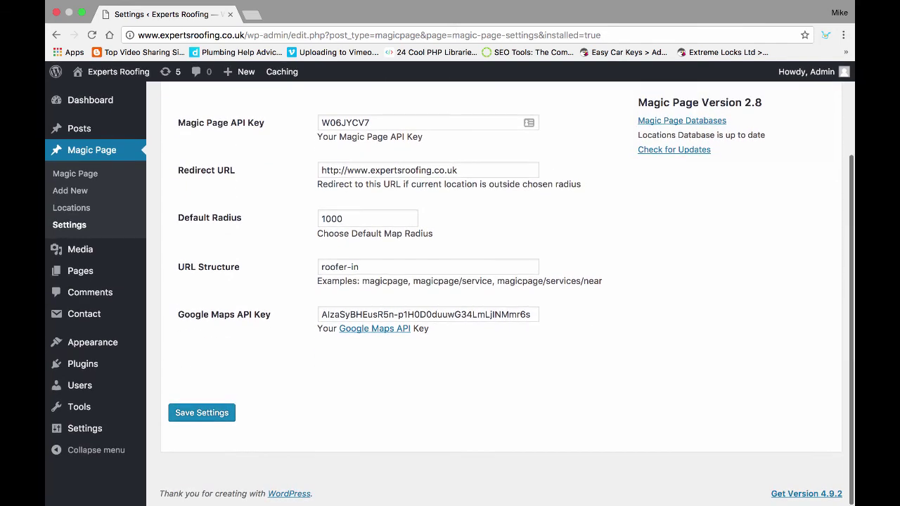
pyautogui.scroll(2, 501, 293)
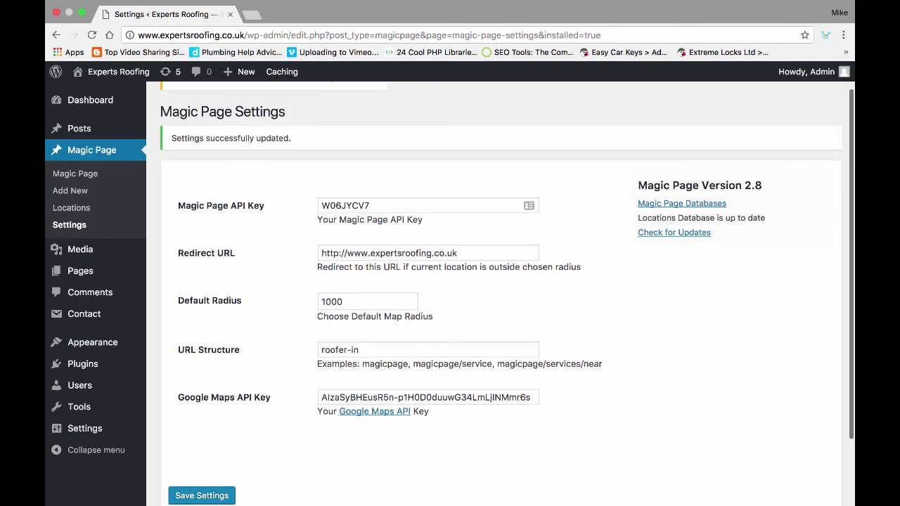
pyautogui.click(681, 203)
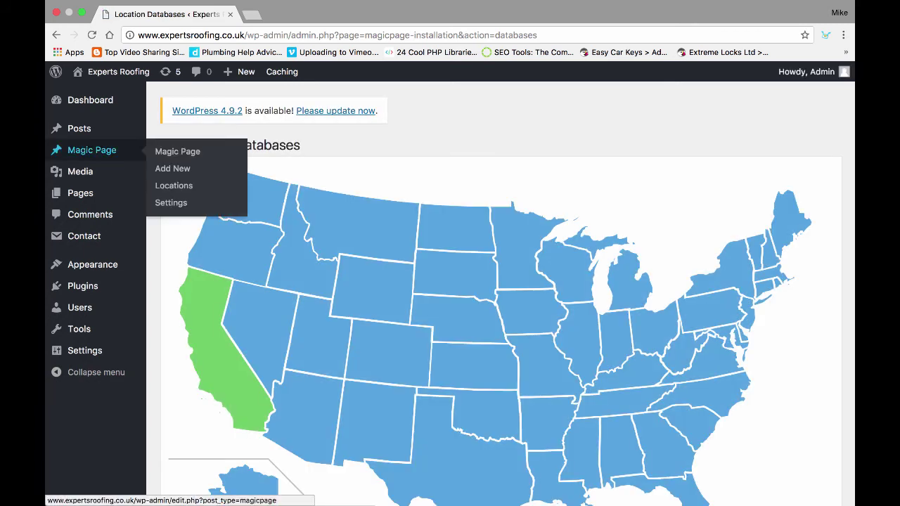
# Open the Magic Page list and start a new magic page
pyautogui.click(91, 150)
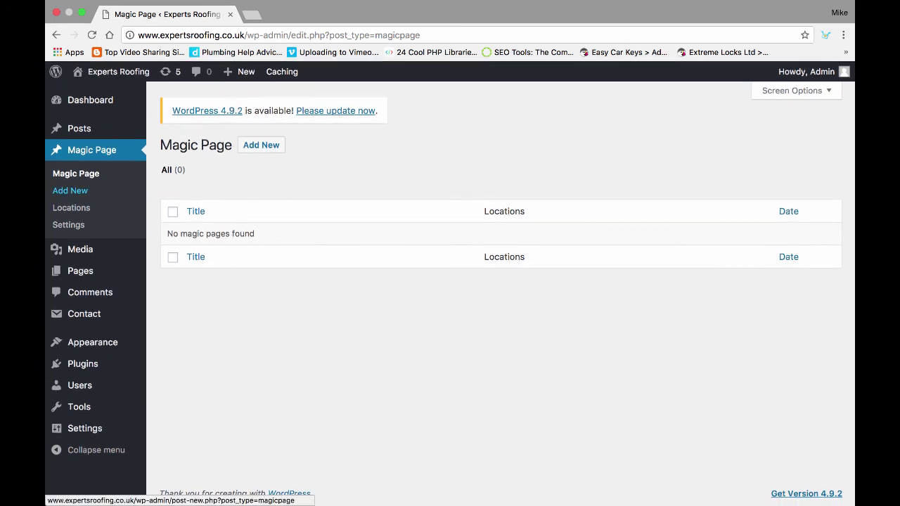
pyautogui.moveTo(80, 271)
pyautogui.click(70, 190)
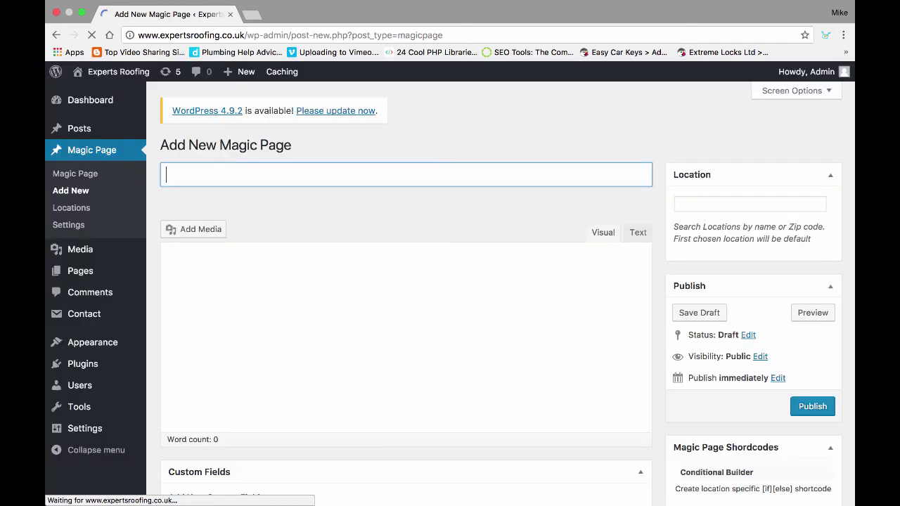